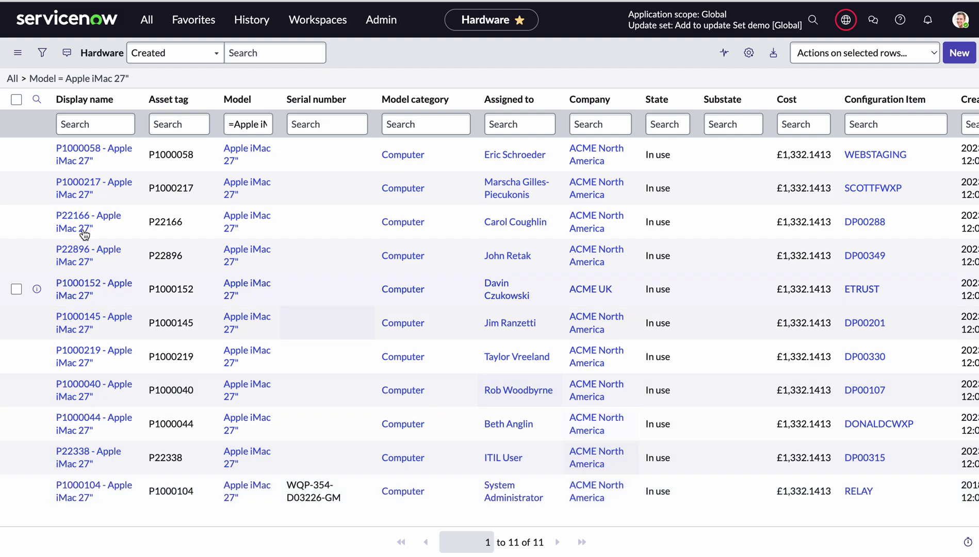
# Select all 11 Apple iMac 27" hardware records and show their bulk actions, including Add to Update Set
pyautogui.click(16, 99)
pyautogui.click(823, 66)
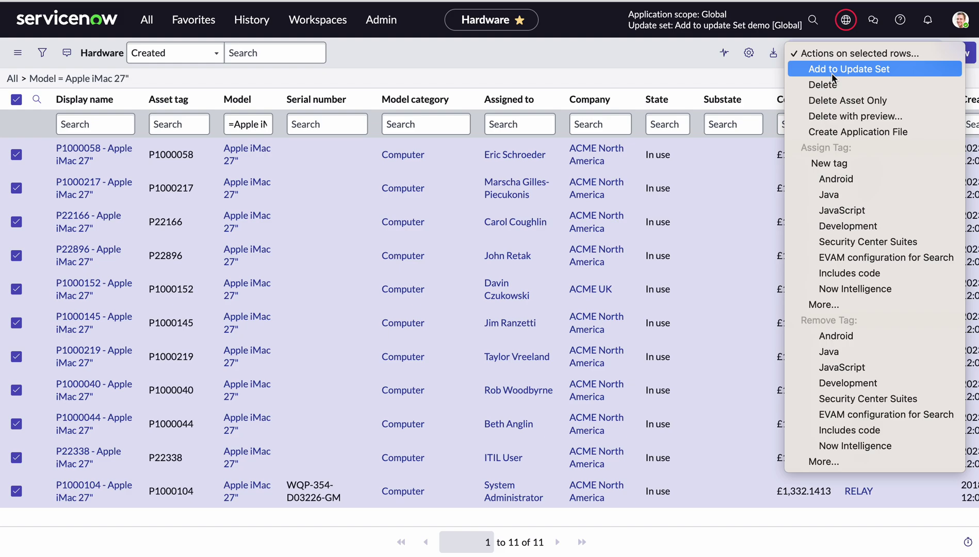
# Open the Add to update Set demo update set and review its 11 iMac customer updates
pyautogui.click(845, 25)
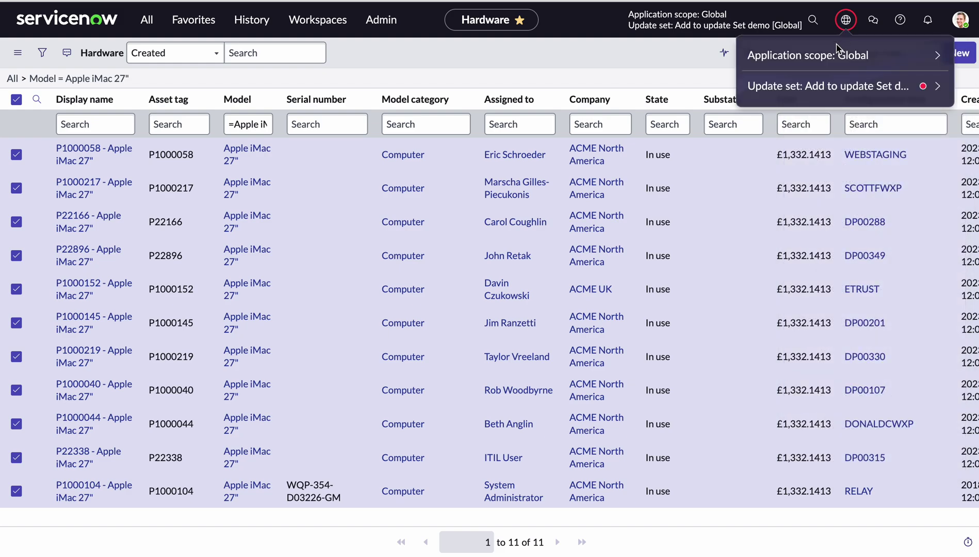
pyautogui.click(835, 85)
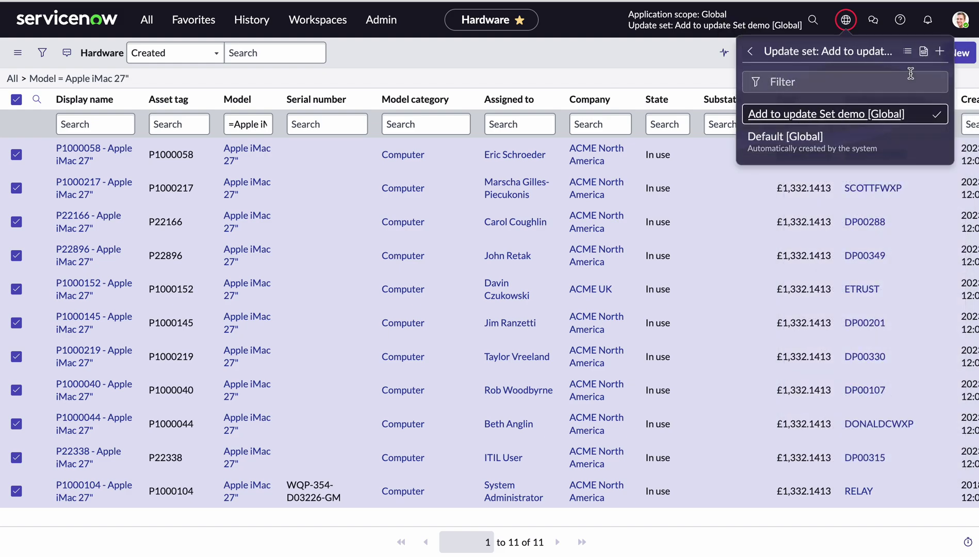
pyautogui.click(519, 20)
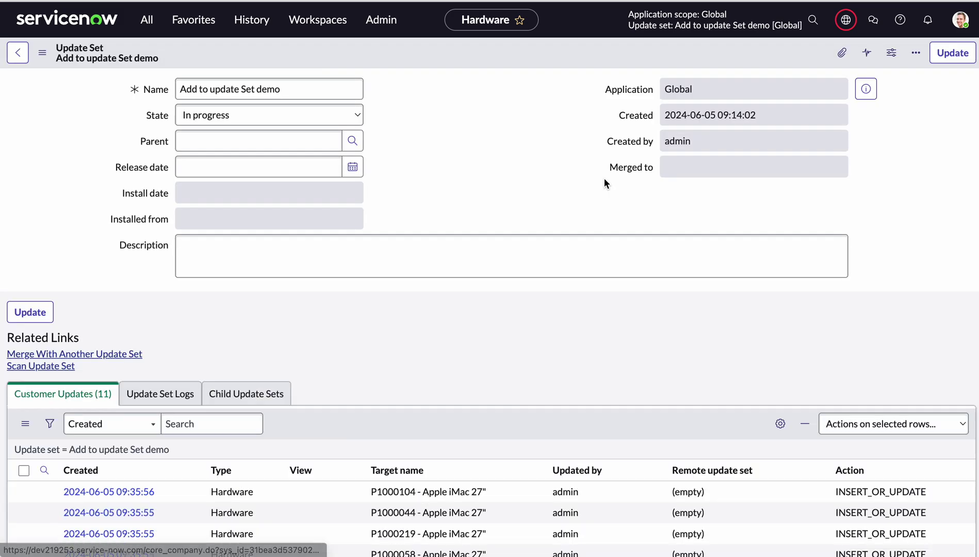
pyautogui.scroll(-4, 360, 330)
pyautogui.scroll(-2, 359, 328)
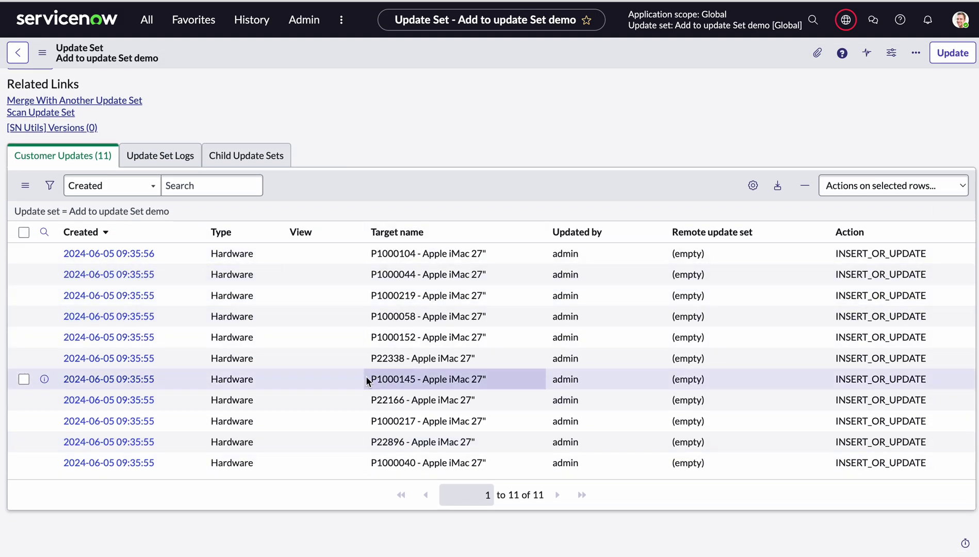
pyautogui.scroll(5, 487, 288)
# Change the update set's State to Complete
pyautogui.click(274, 116)
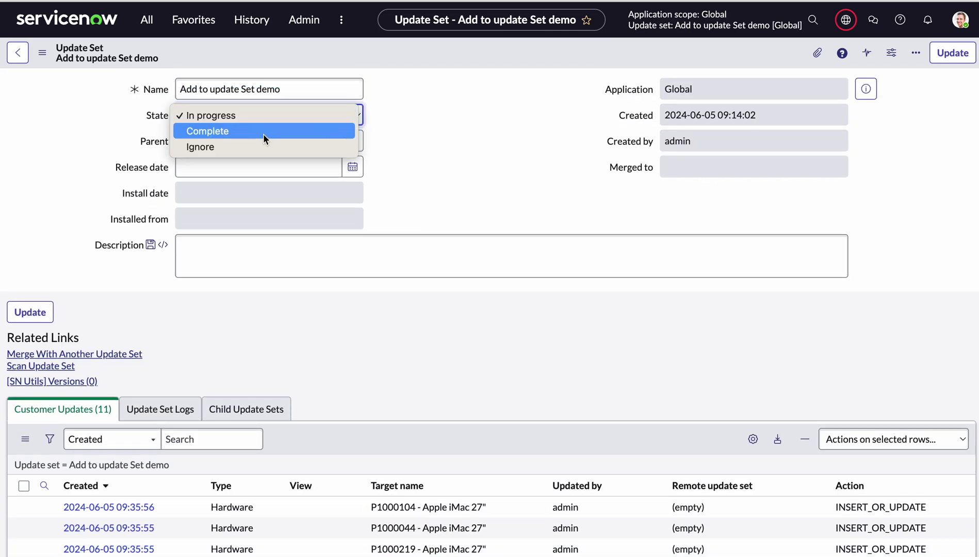
pyautogui.click(263, 134)
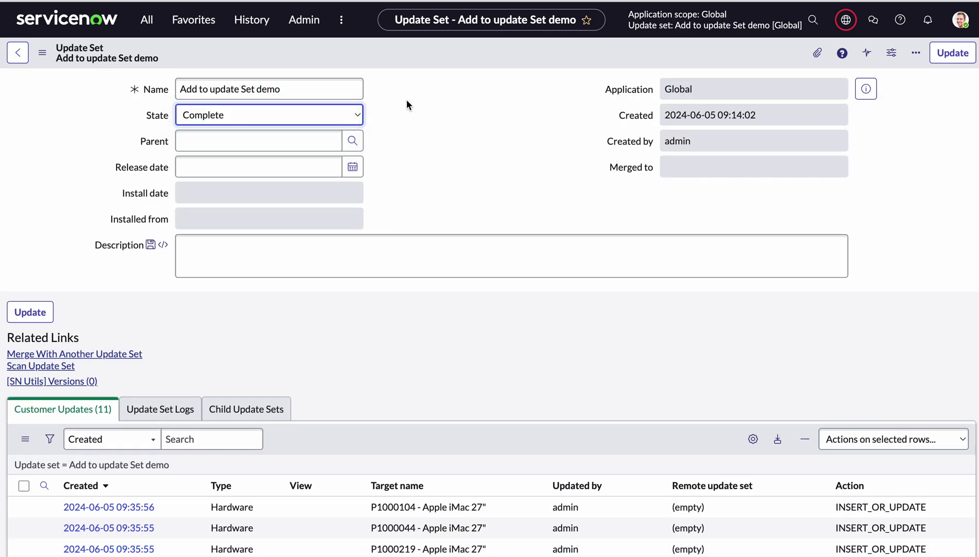
pyautogui.rightClick(438, 52)
# Save the Complete update set and export it as the sys_remote_update_set XML file
pyautogui.click(454, 62)
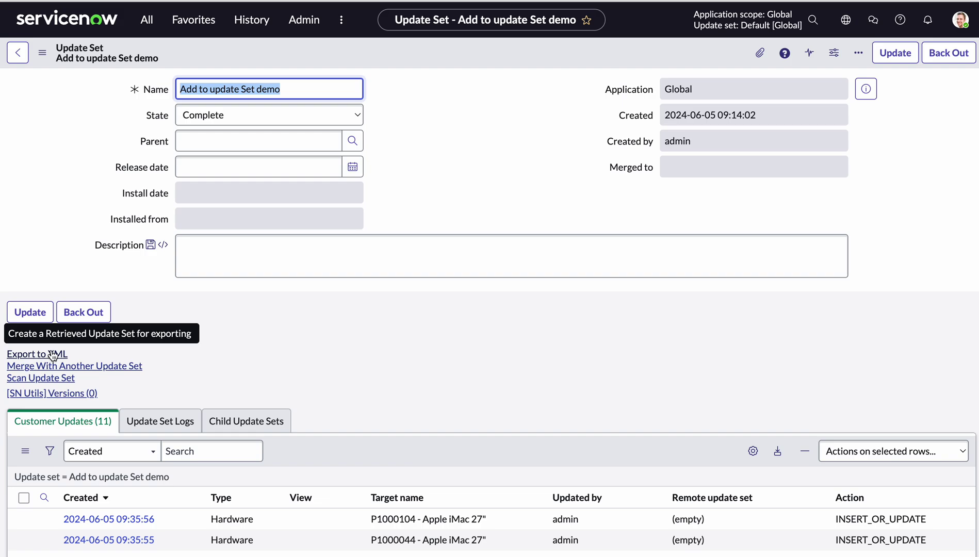
pyautogui.click(52, 354)
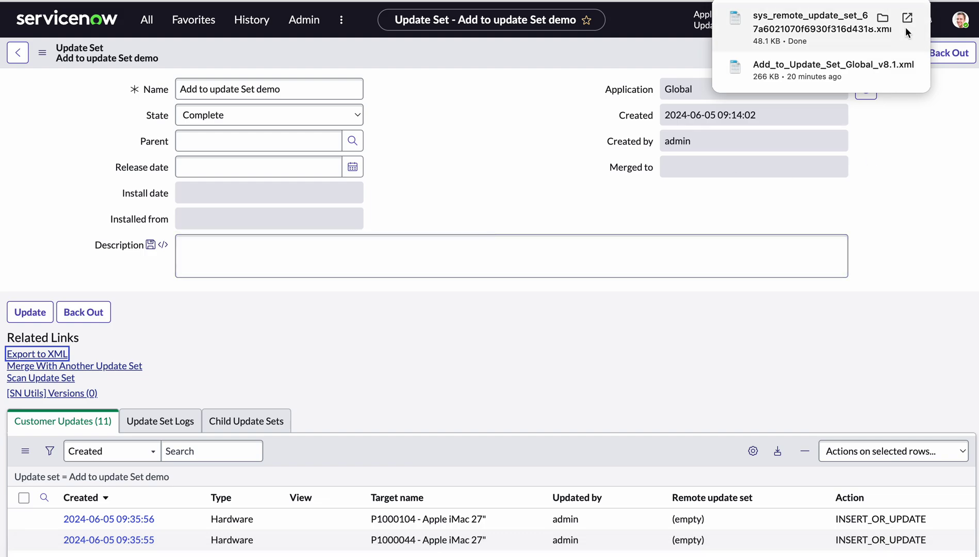
pyautogui.click(462, 130)
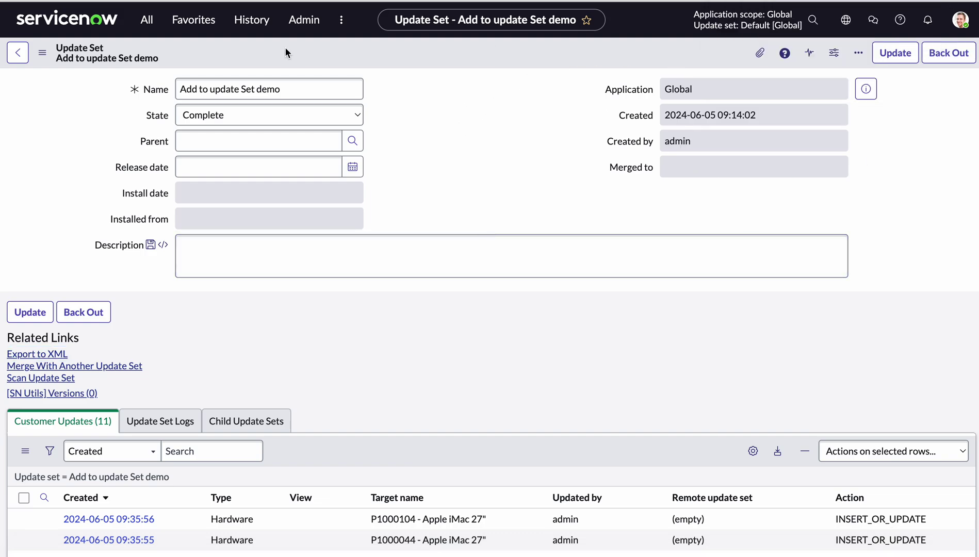
# From the Hardware Assets favourite, delete all 11 Apple iMac 27" records with Delete Asset Only
pyautogui.click(194, 19)
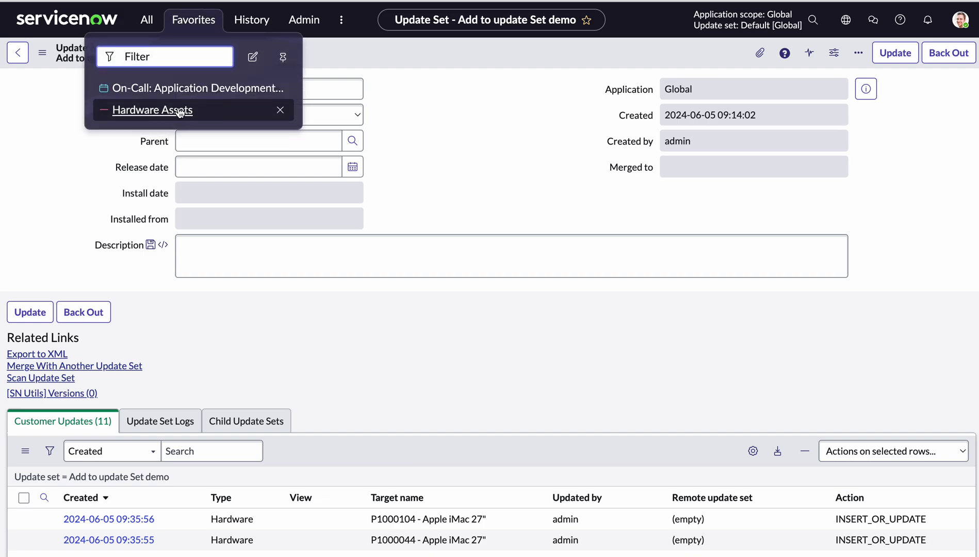
pyautogui.click(179, 111)
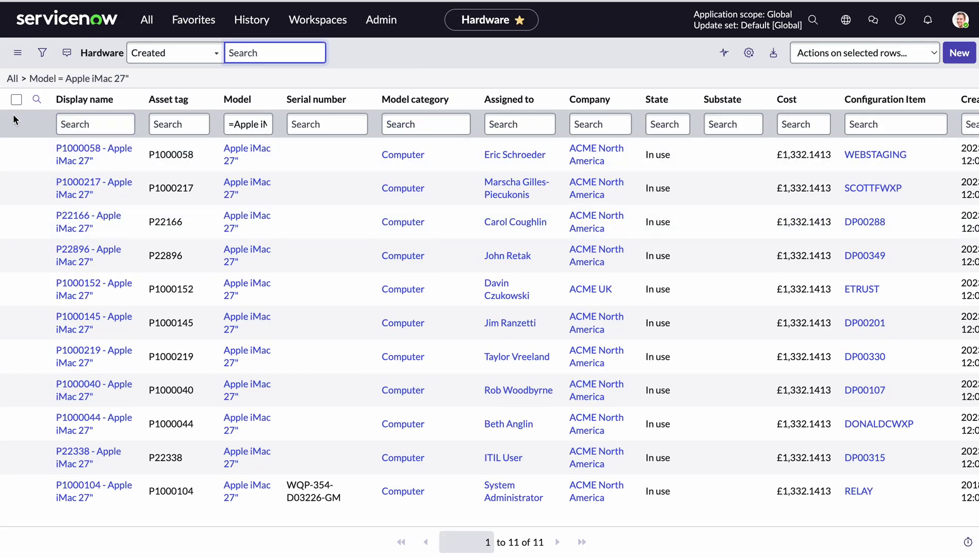
pyautogui.click(17, 99)
pyautogui.click(834, 53)
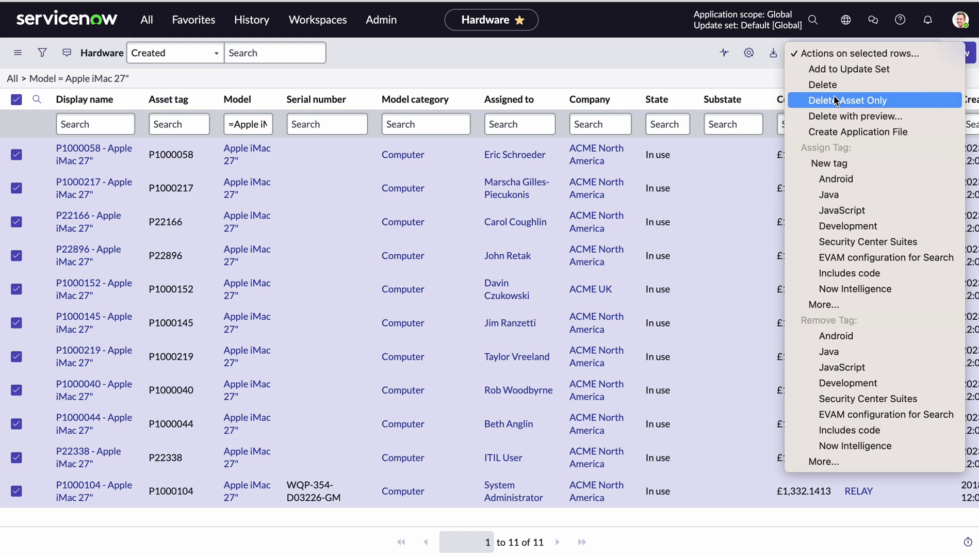
pyautogui.press('Escape')
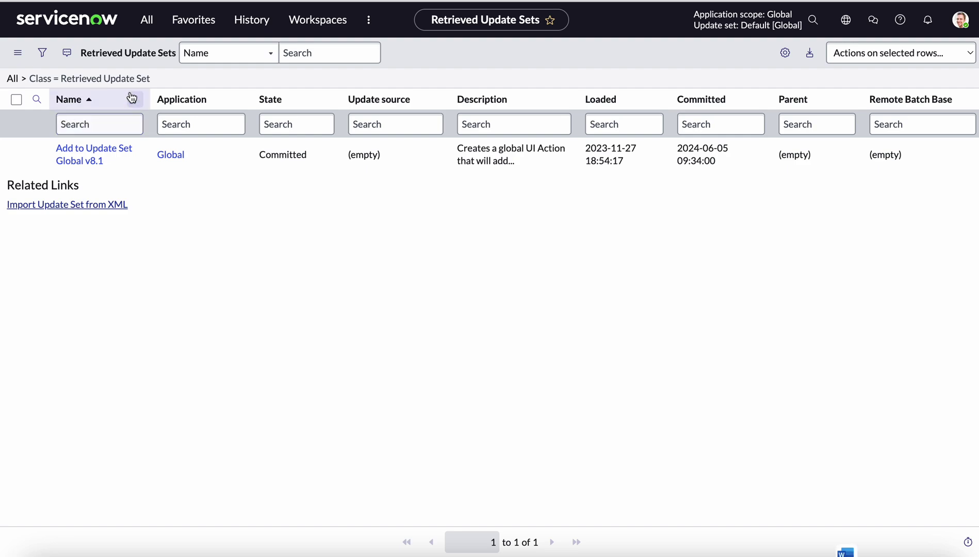
# Import the exported update set XML into Retrieved Update Sets, loading Add to update Set demo
pyautogui.rightClick(125, 99)
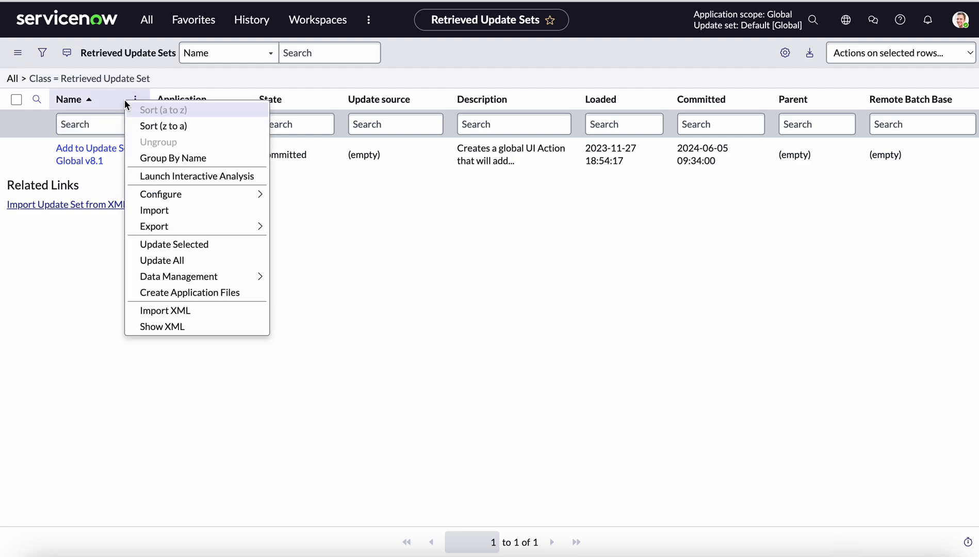
pyautogui.click(189, 308)
pyautogui.click(381, 133)
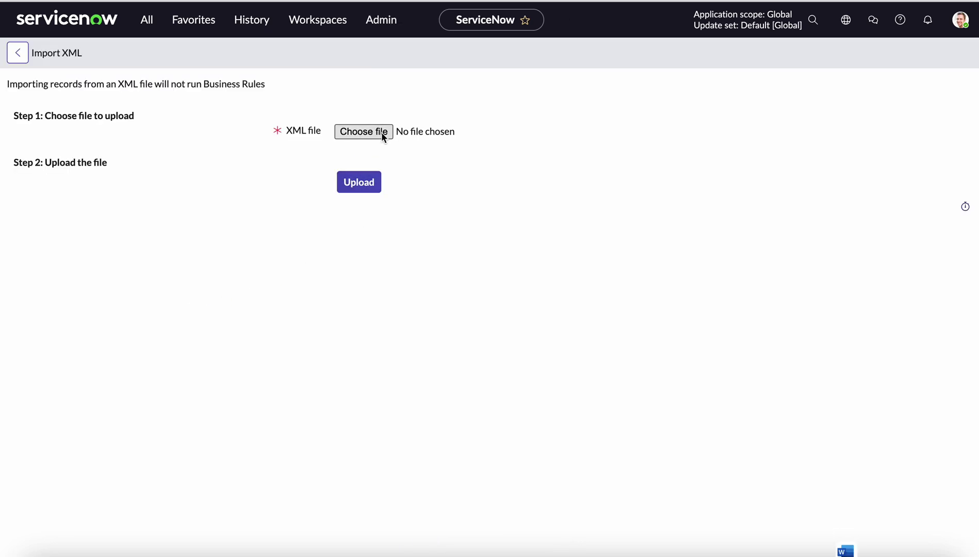
pyautogui.click(374, 185)
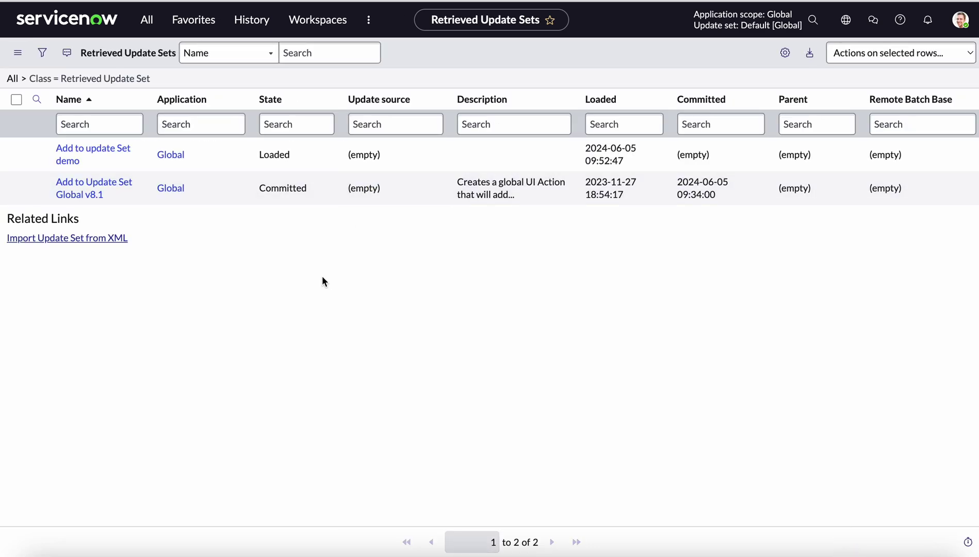
# Preview the retrieved Add to update Set demo without collisions, then commit it
pyautogui.click(116, 151)
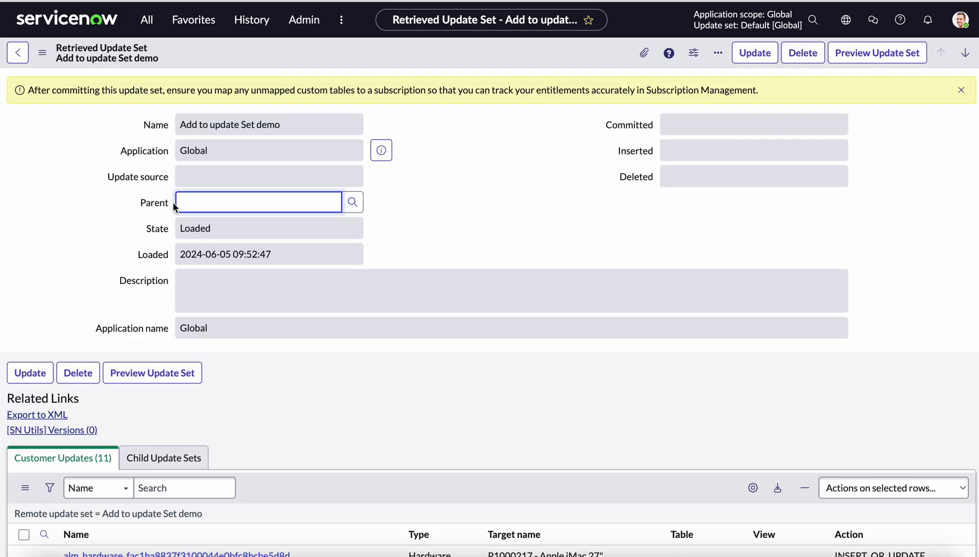
pyautogui.click(871, 58)
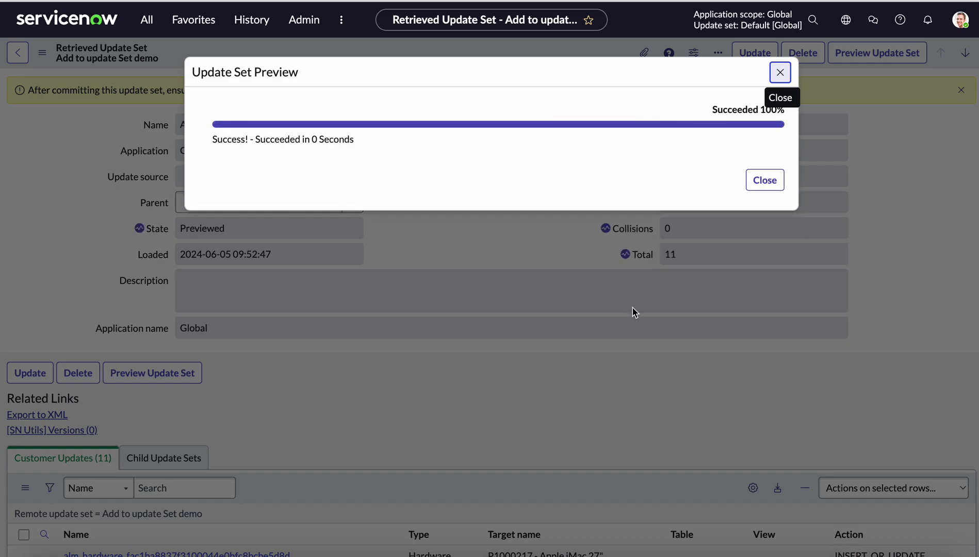
pyautogui.click(764, 180)
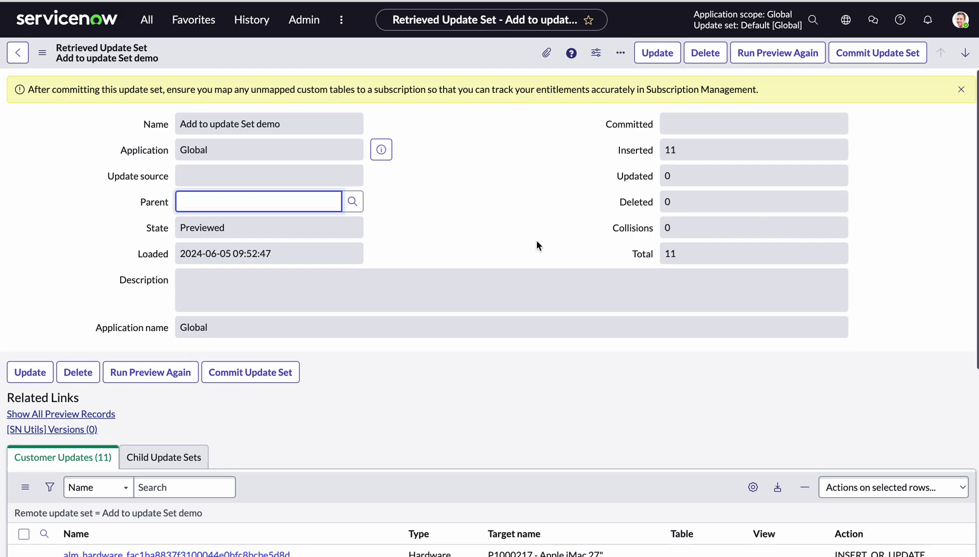
pyautogui.scroll(-4, 536, 241)
pyautogui.scroll(-3, 517, 359)
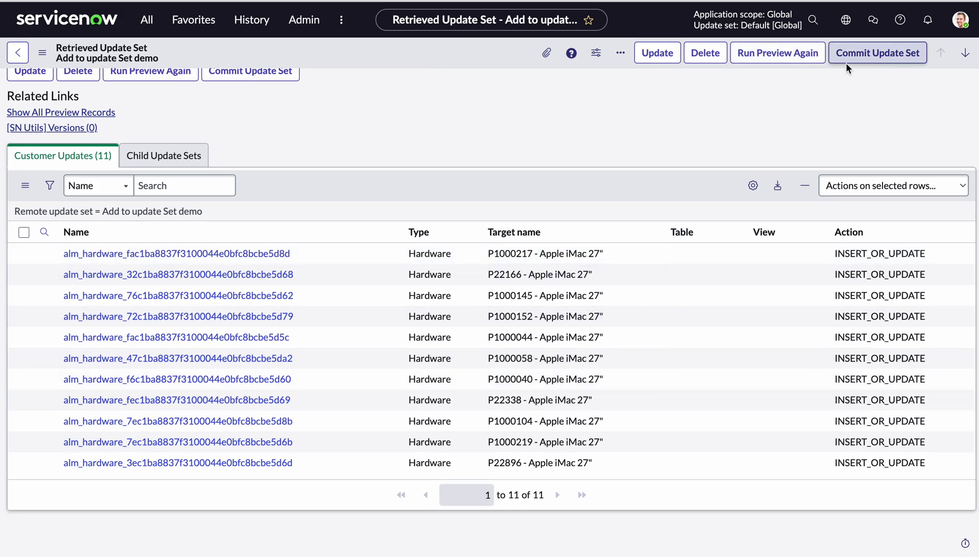
pyautogui.click(860, 60)
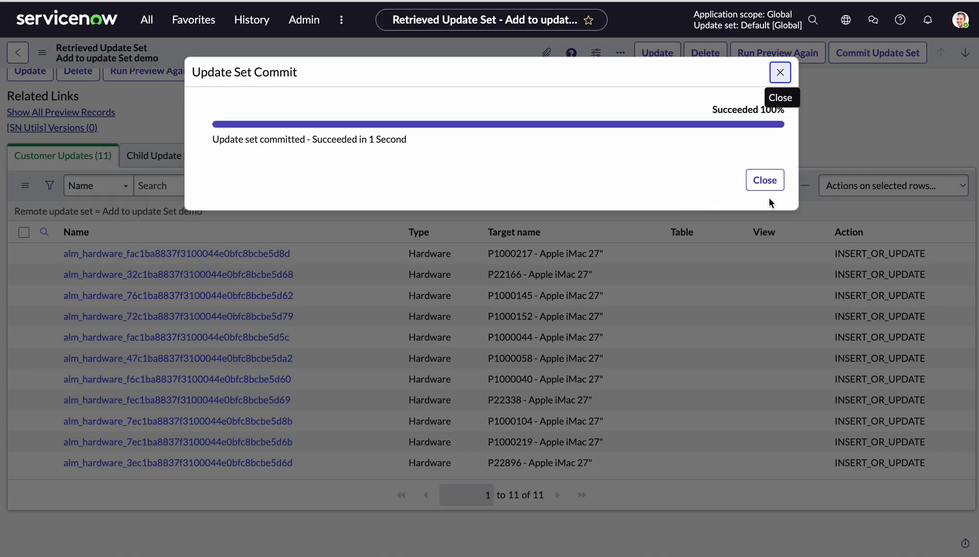
# Reopen the Apple iMac 27" Hardware list and confirm the 11 records are restored
pyautogui.click(765, 186)
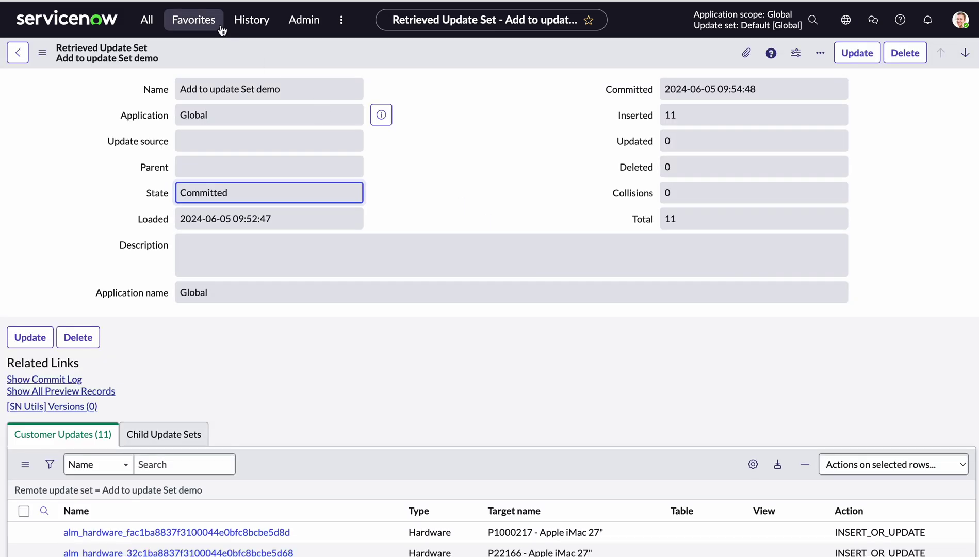
pyautogui.click(193, 20)
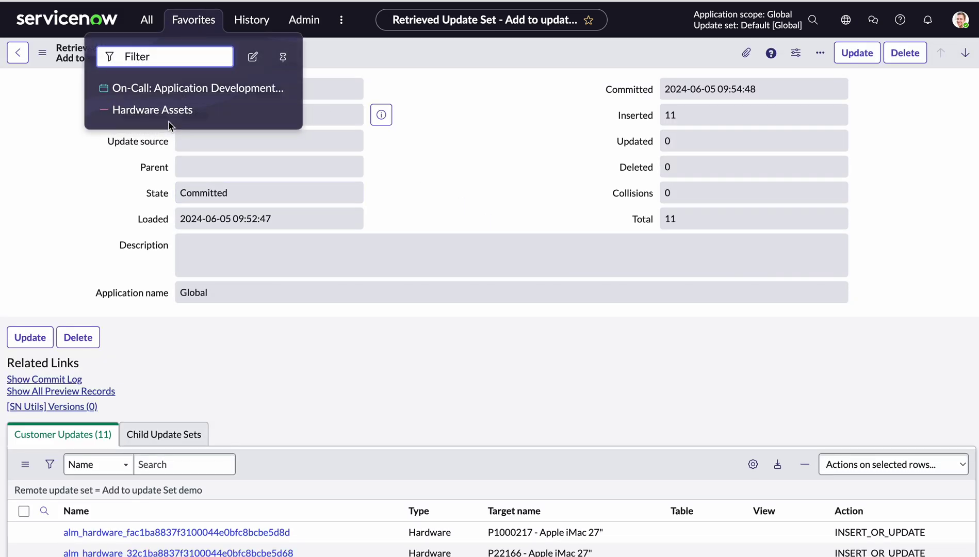
pyautogui.click(172, 111)
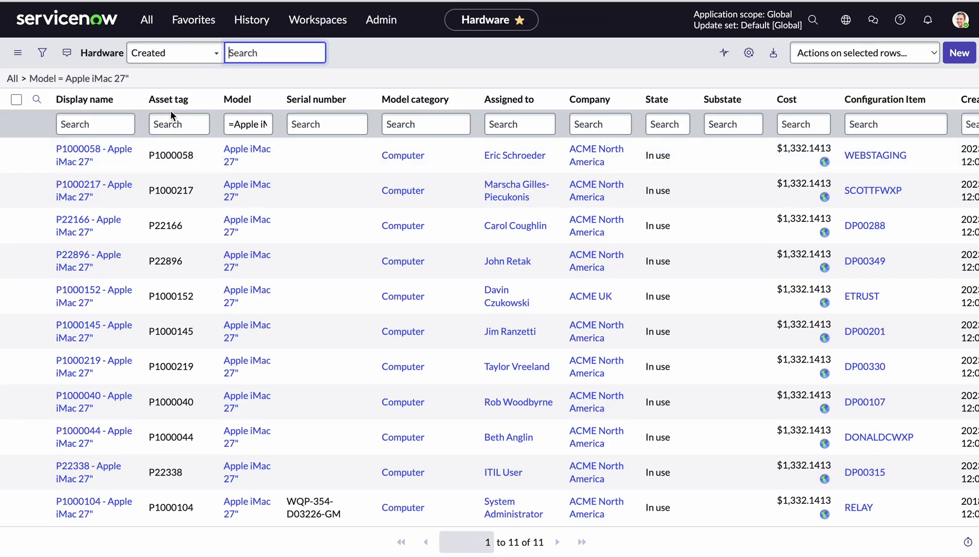